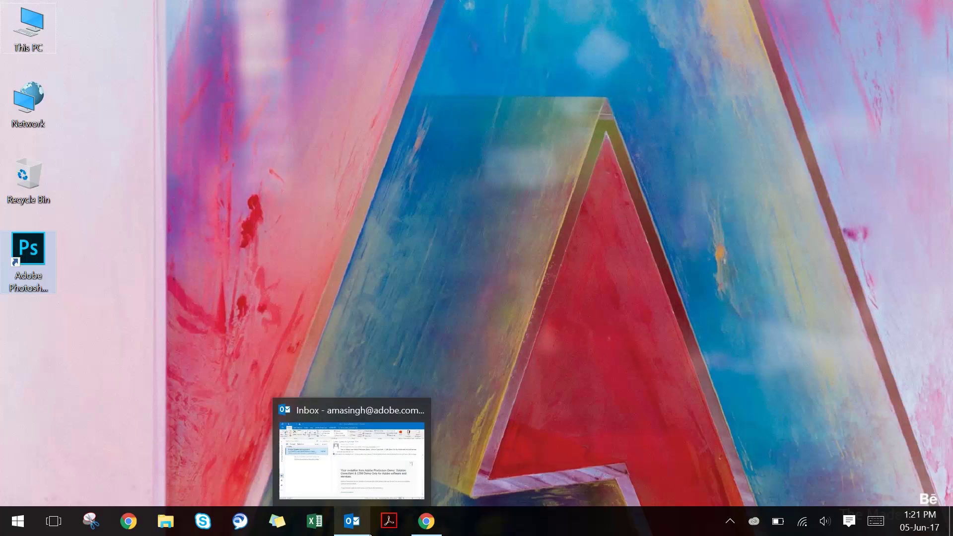
- Enter the first name, last name and password in the Adobe ID sign-up form
left_click(353, 521)
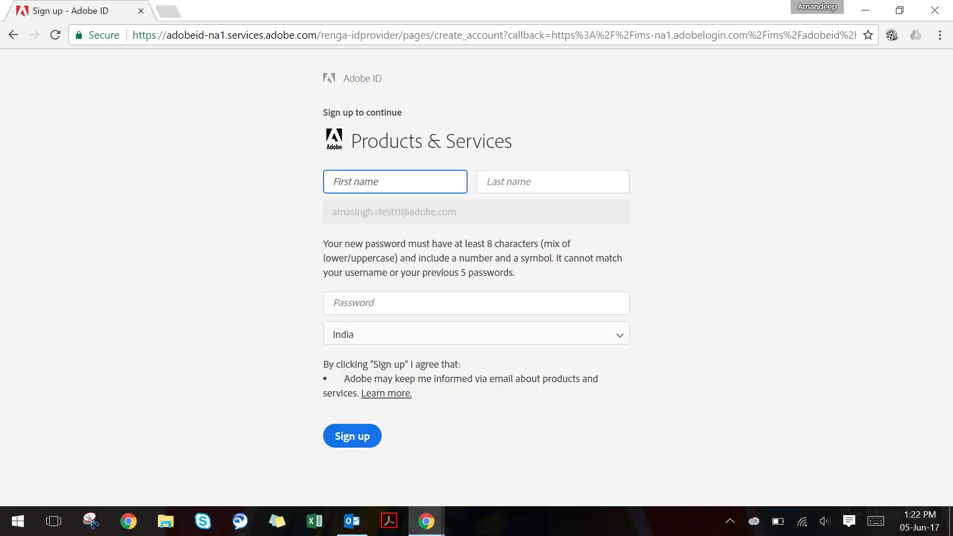
key("Tab")
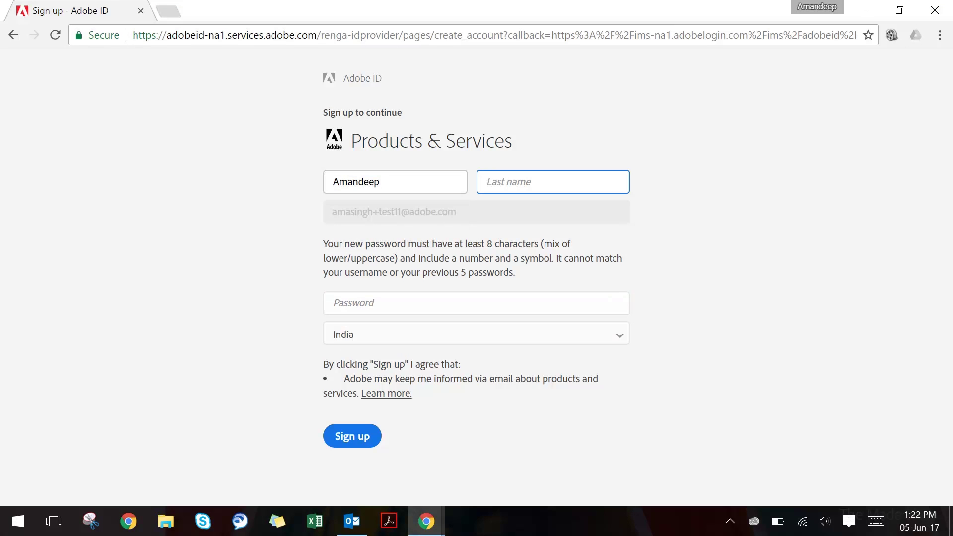
key("Tab")
type("Password")
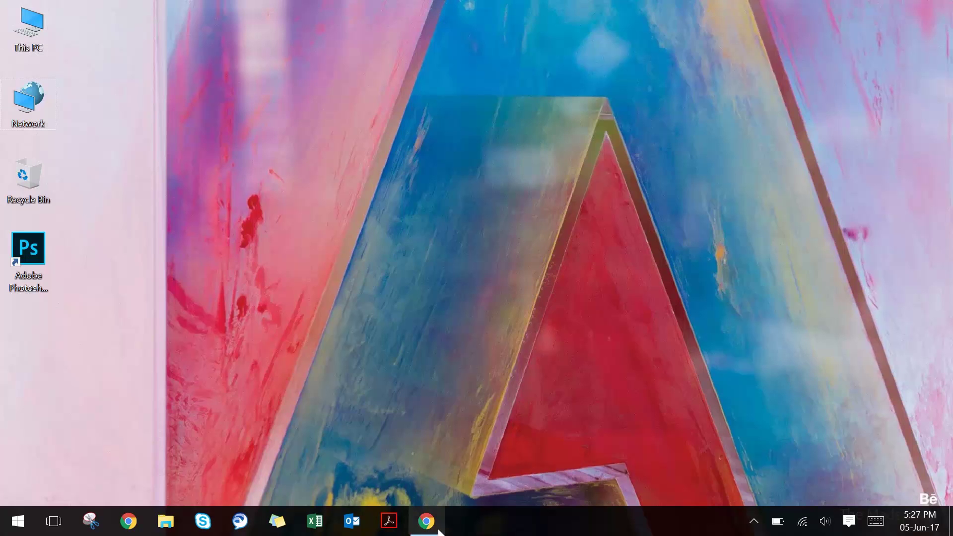
- Submit the Adobe ID email on the Forgot password page to get a reset link
left_click(427, 521)
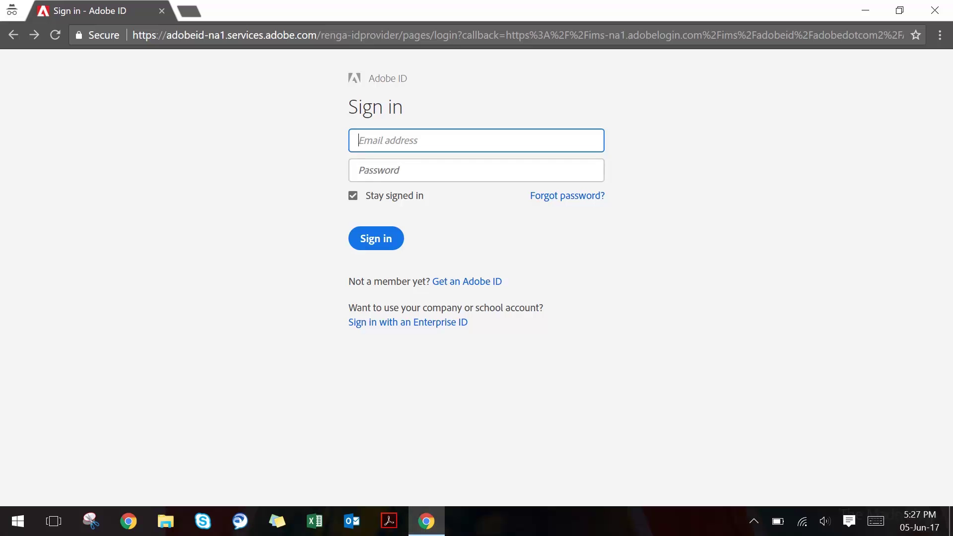
left_click(566, 195)
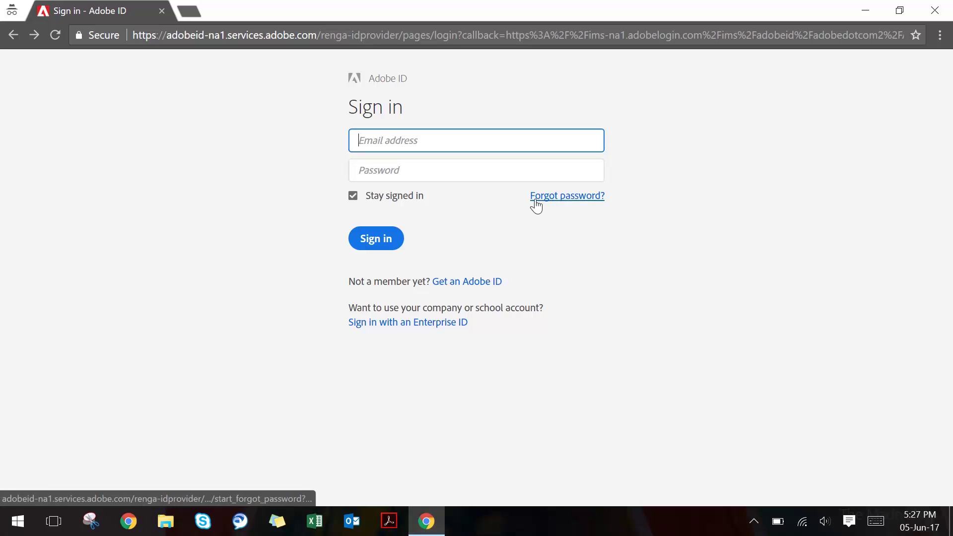
left_click(477, 179)
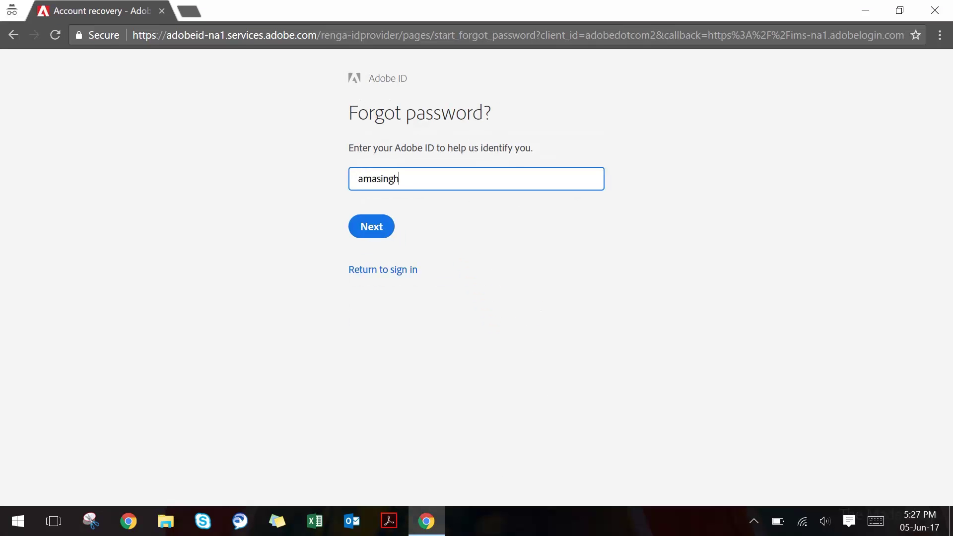
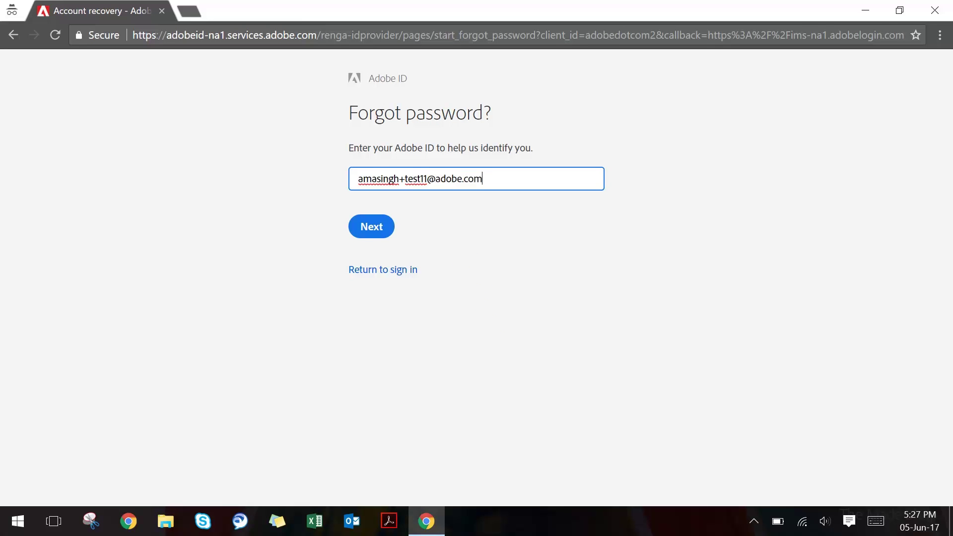
left_click(383, 224)
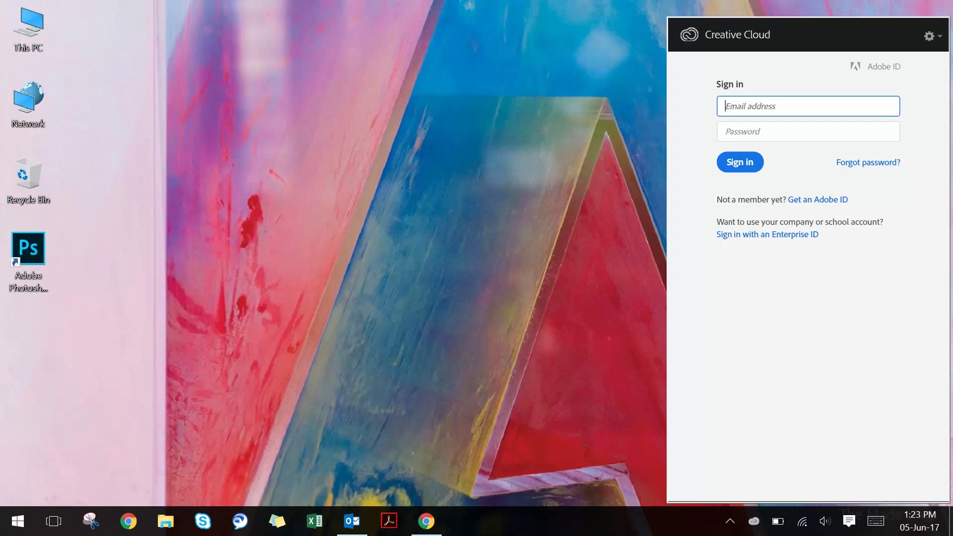
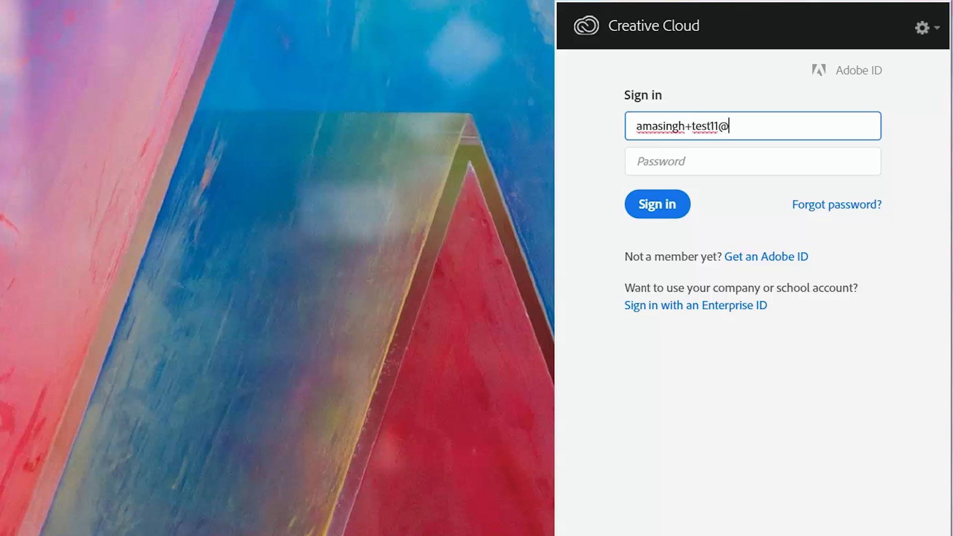
- Sign in to Creative Cloud with the new Adobe ID email and password
key("Tab")
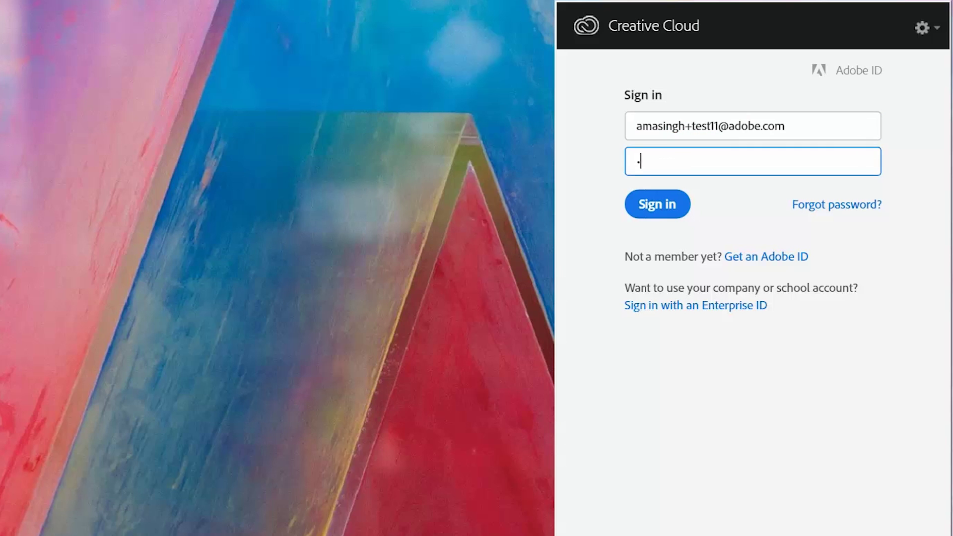
type("password")
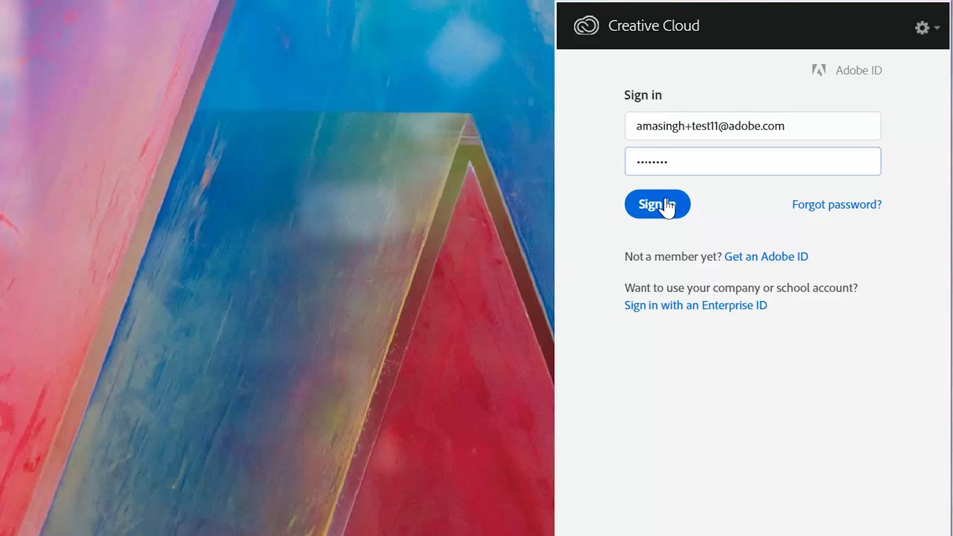
left_click(658, 204)
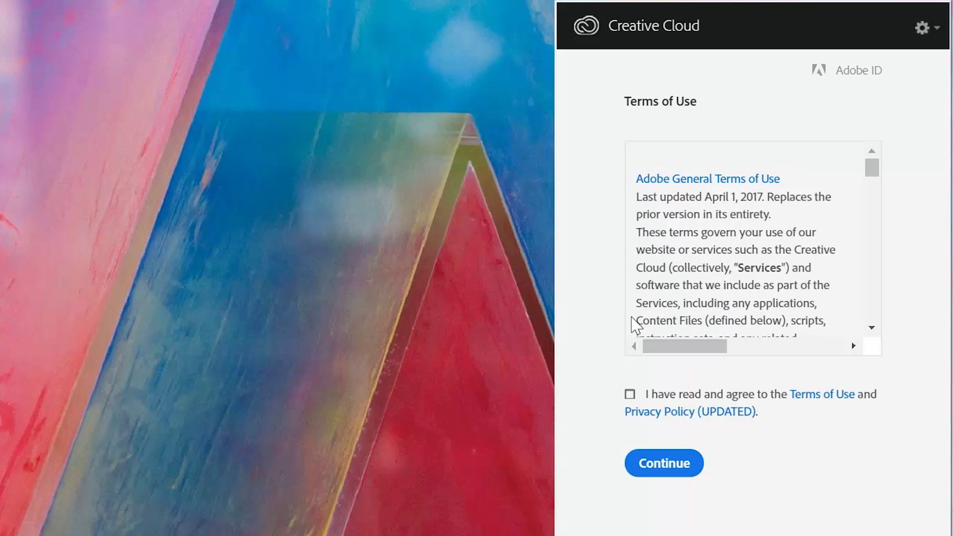
- Agree to the Terms of Use and Privacy Policy and continue
left_click(631, 394)
left_click(677, 467)
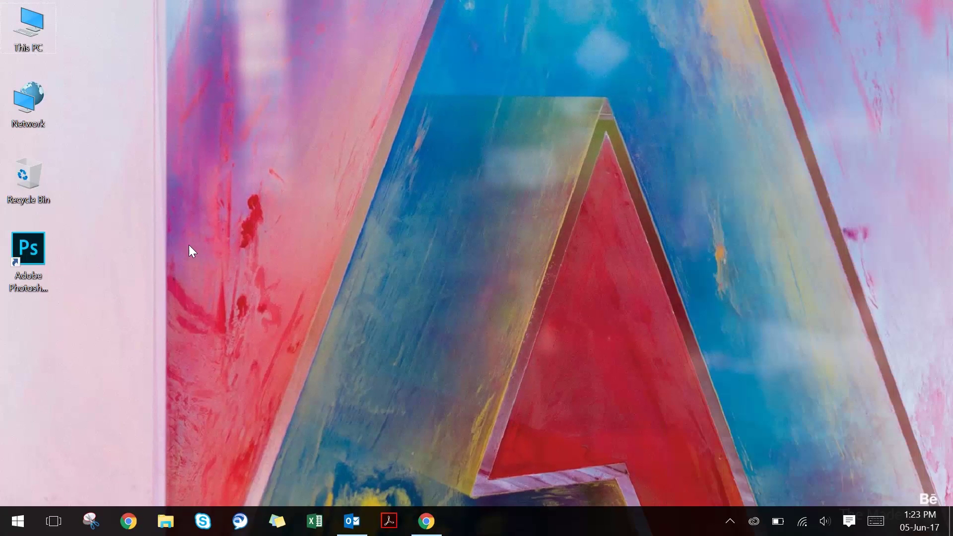
- Launch Photoshop CC 2017 from the desktop and sign in with the shown Adobe ID
left_click(39, 271)
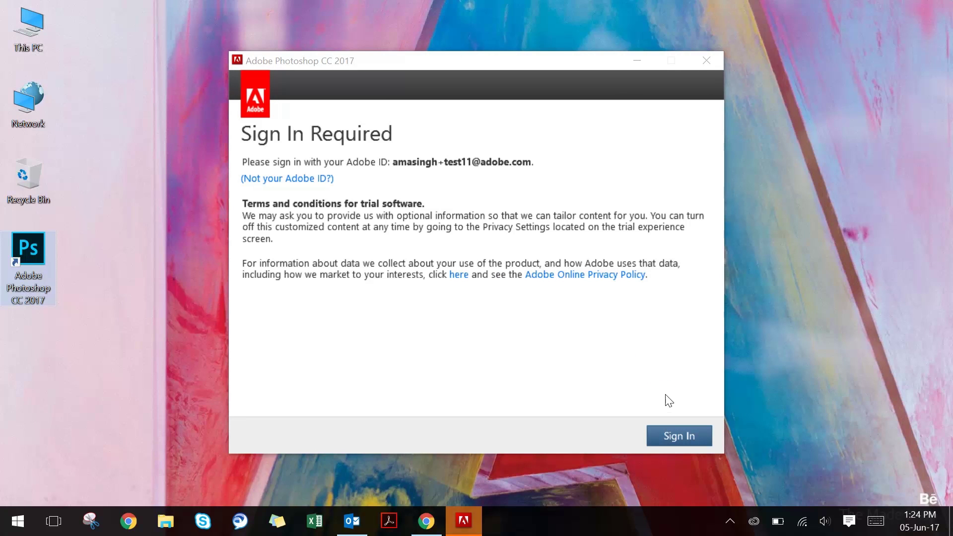
left_click(676, 434)
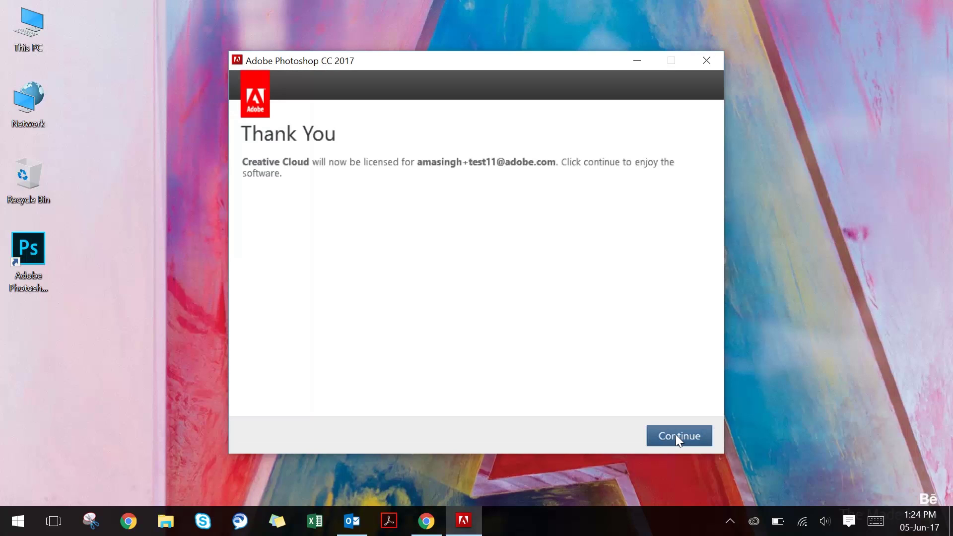
- Continue past the Photoshop Thank You licensing confirmation
left_click(676, 434)
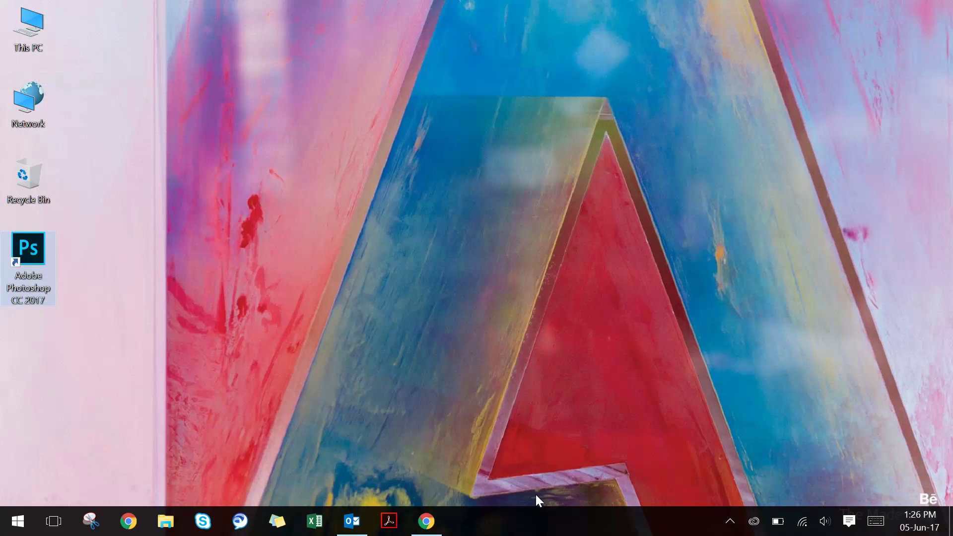